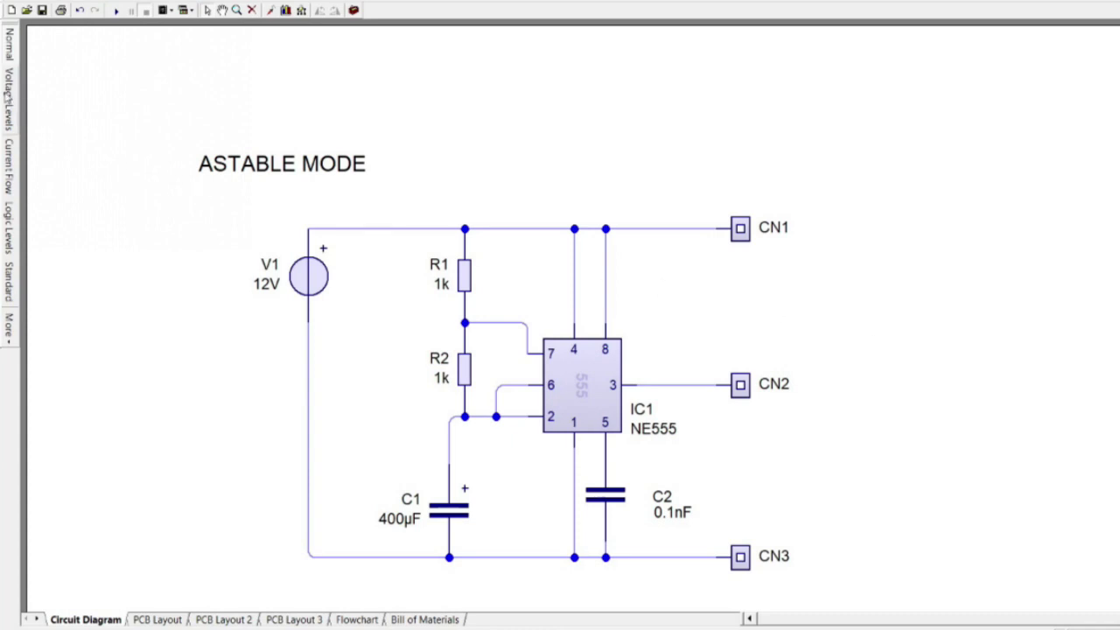
# Step: Simulate the astable schematic in Current Flow view until CN2 toggles, stop, then show PCB Layout
pyautogui.click(8, 179)
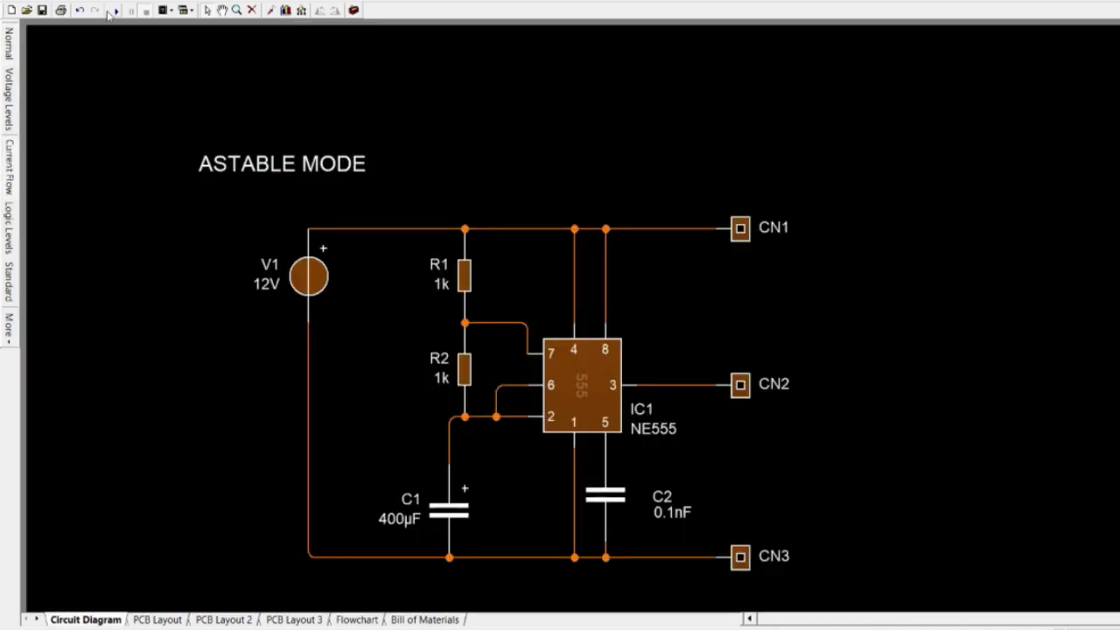
pyautogui.click(113, 13)
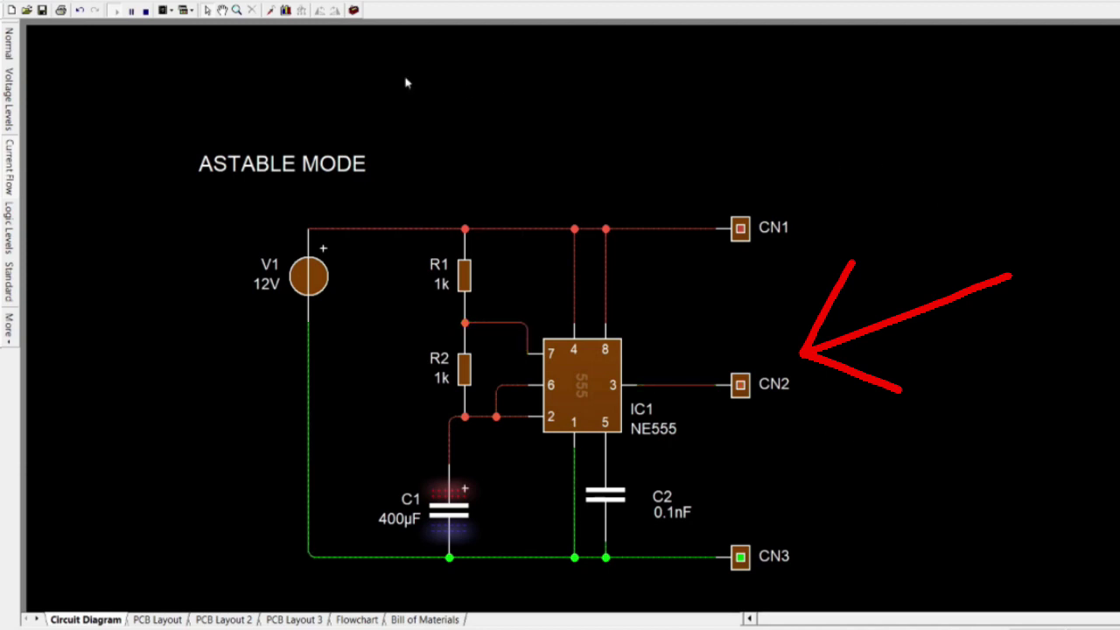
pyautogui.click(145, 14)
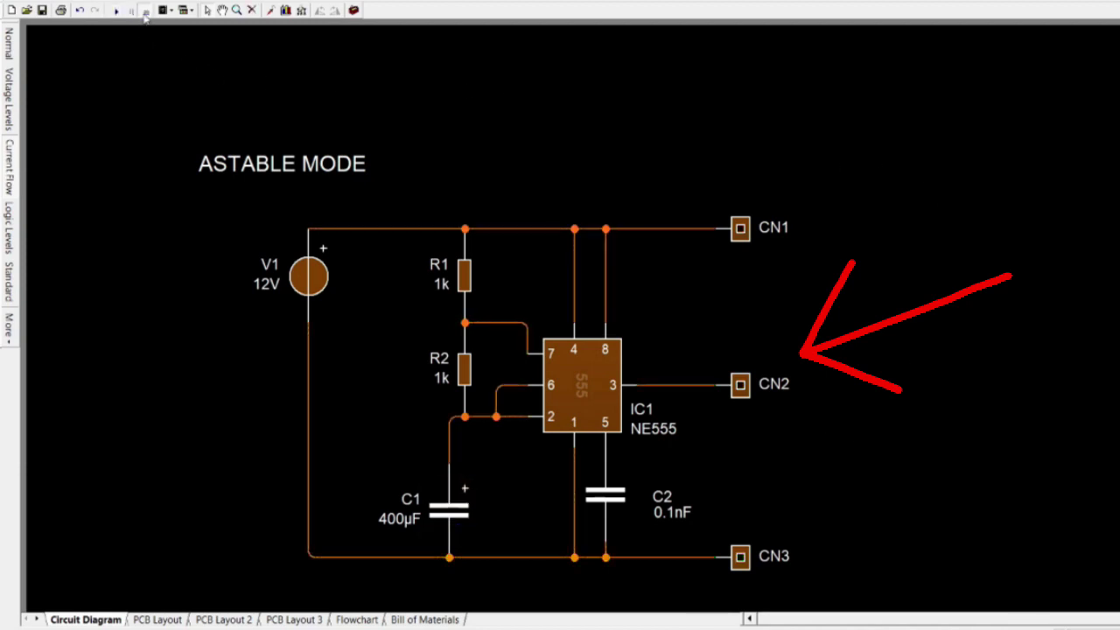
pyautogui.click(157, 620)
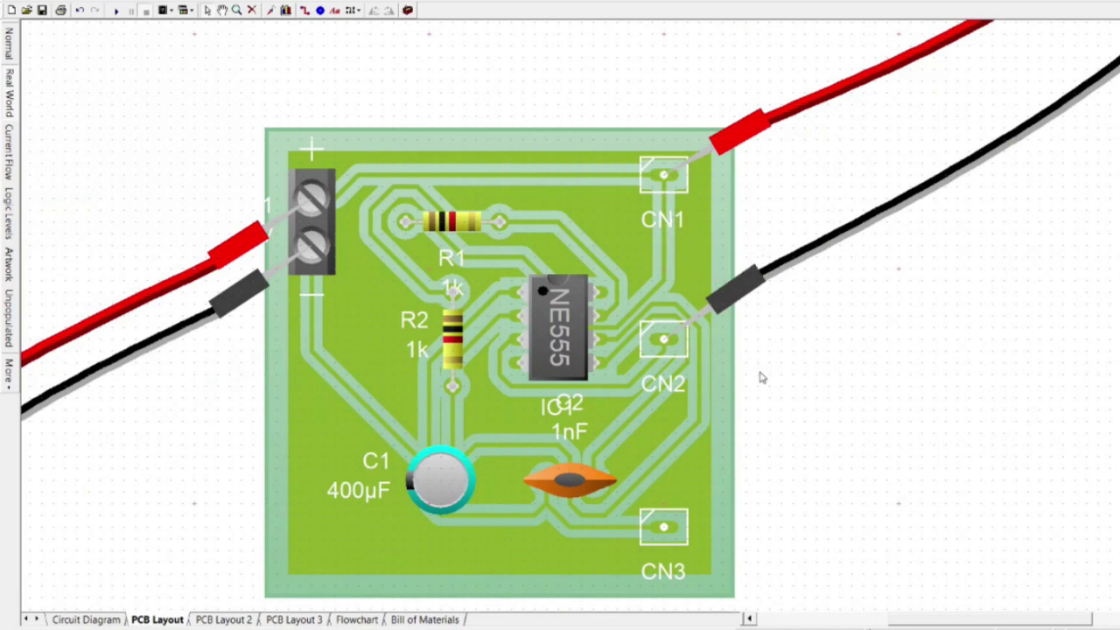
# Step: Run the astable PCB with the 12.0 supply and oscilloscope on, showing pulses at 5V/Div, 1S/Div
pyautogui.scroll(-1, 761, 377)
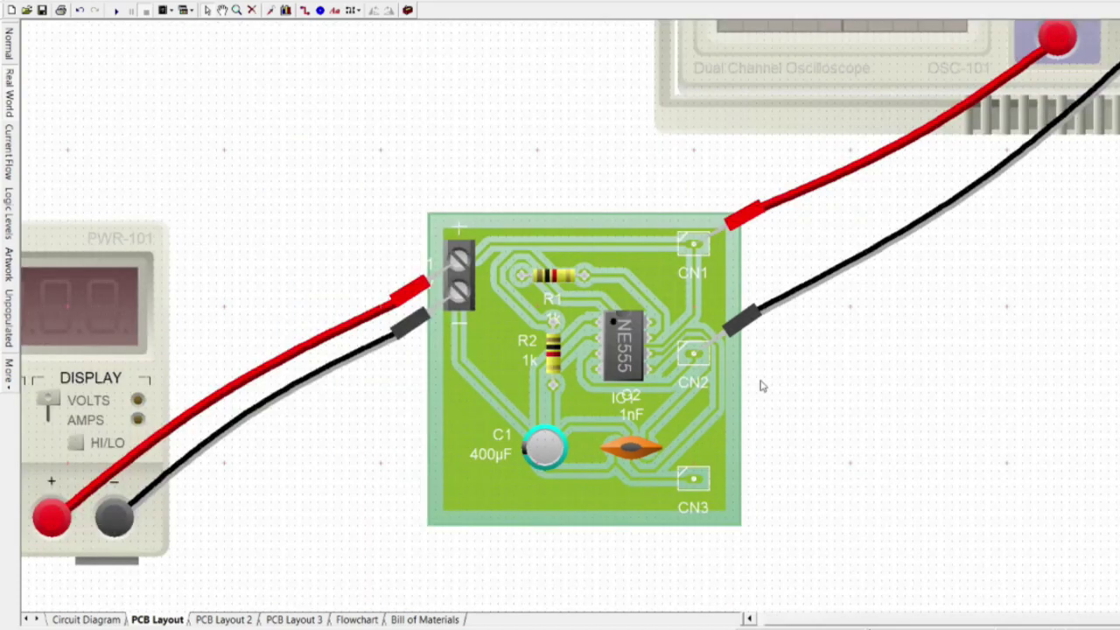
pyautogui.scroll(-1, 760, 385)
pyautogui.click(115, 11)
pyautogui.click(268, 438)
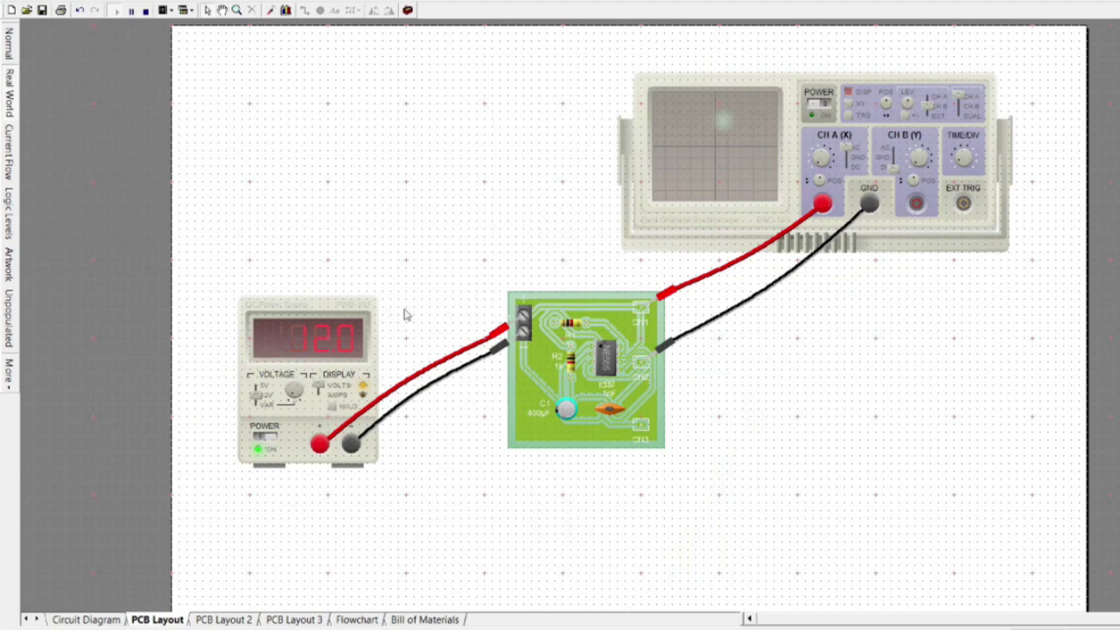
pyautogui.click(821, 104)
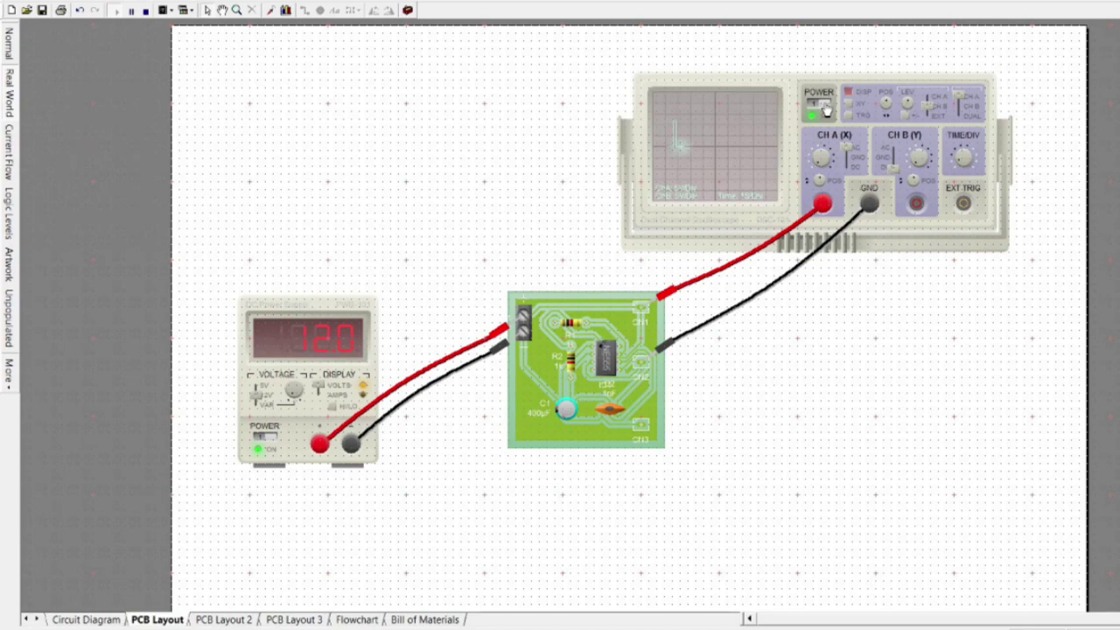
pyautogui.scroll(3, 823, 92)
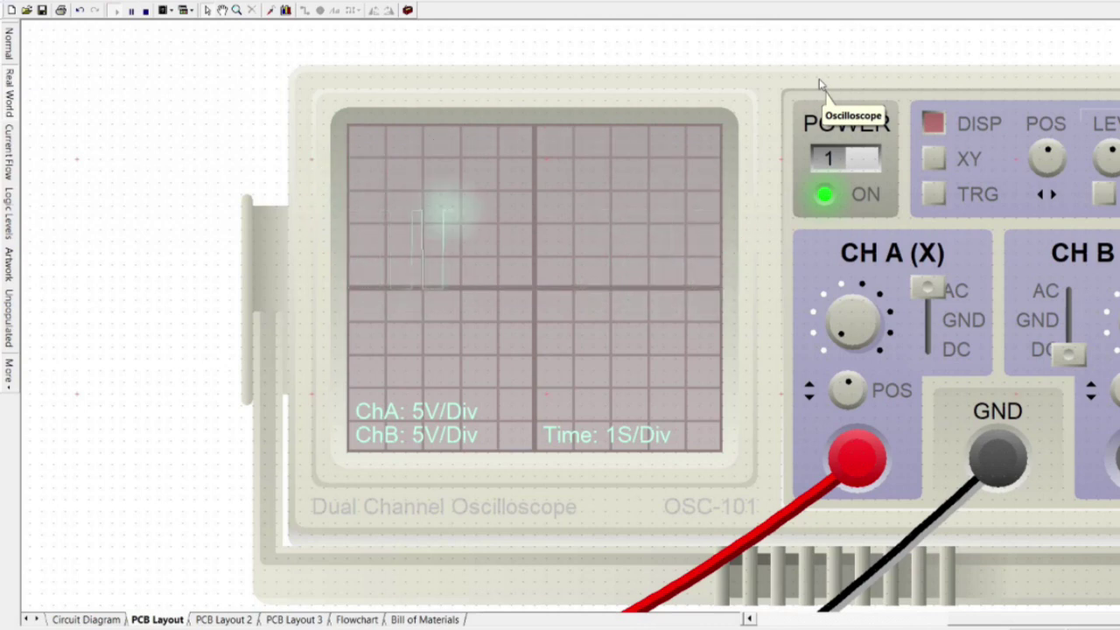
pyautogui.scroll(-2, 819, 79)
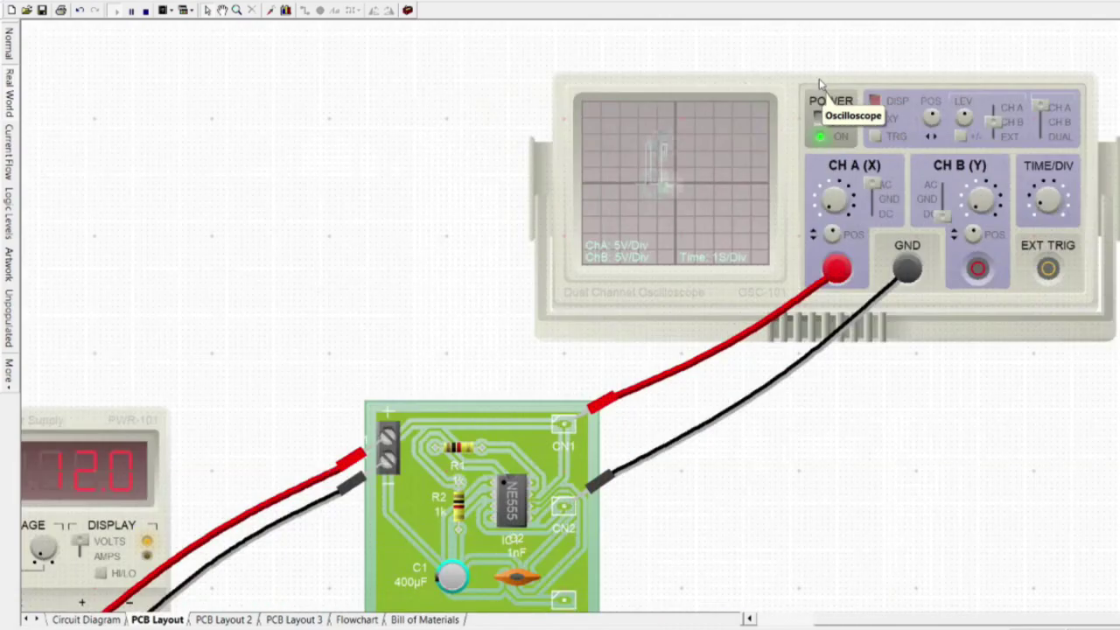
pyautogui.scroll(-1, 818, 78)
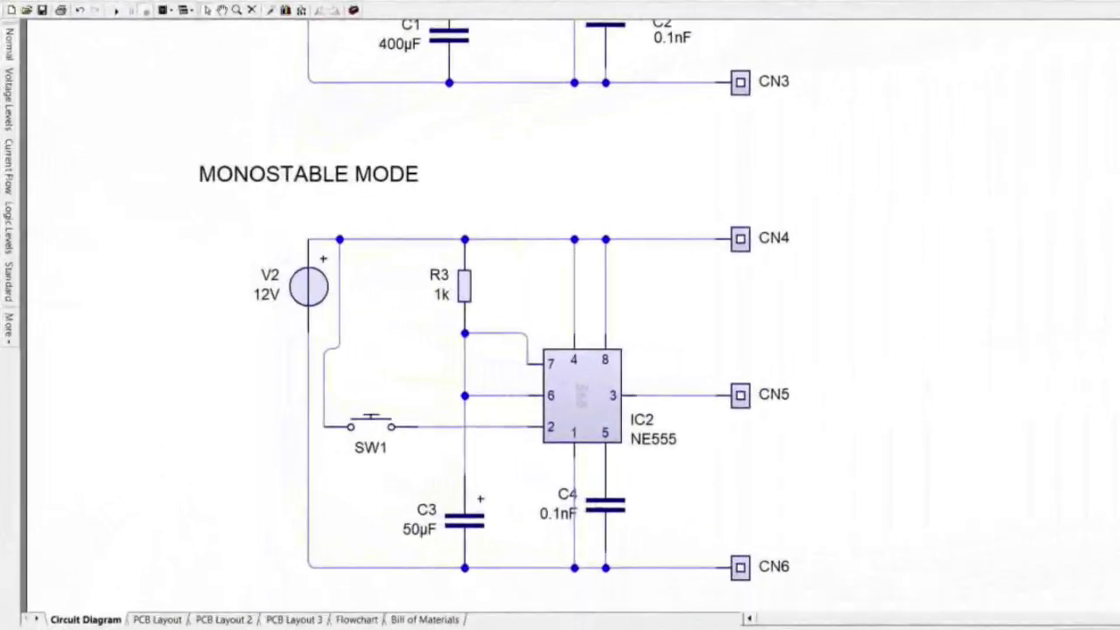
# Step: Simulate the monostable NE555 schematic in Current Flow view and trigger it twice with SW1
pyautogui.scroll(-2, 494, 300)
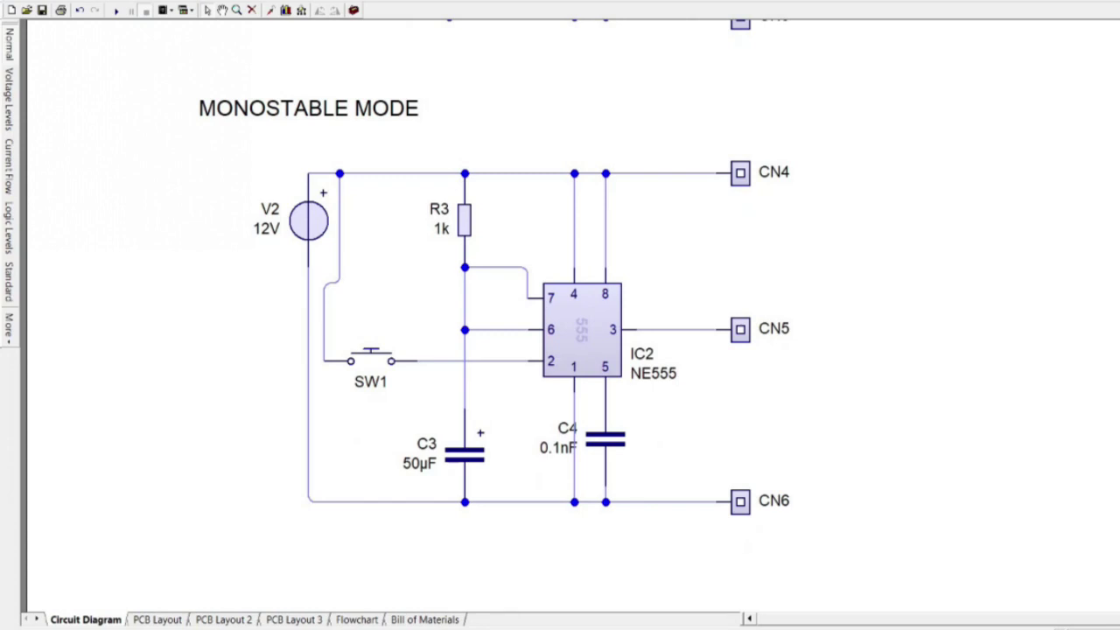
pyautogui.click(11, 168)
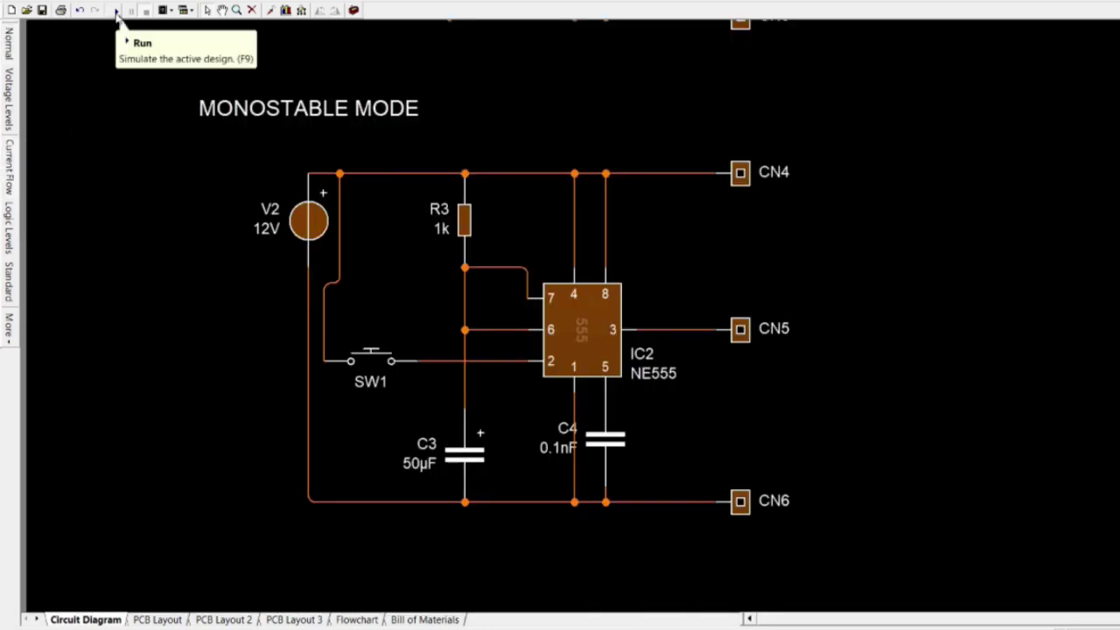
pyautogui.click(116, 10)
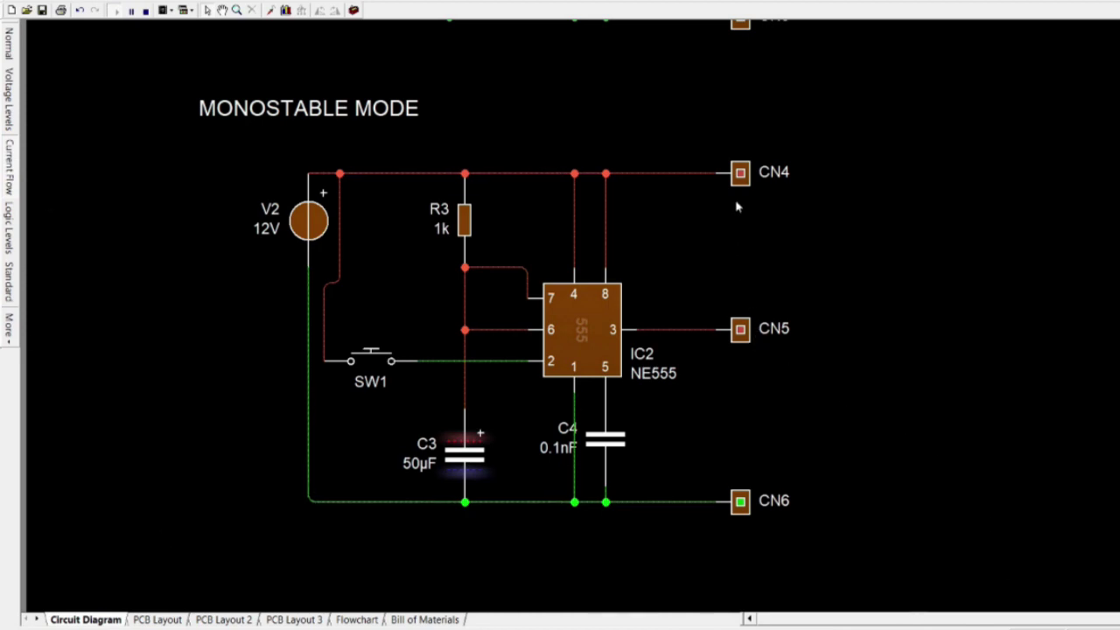
pyautogui.click(371, 362)
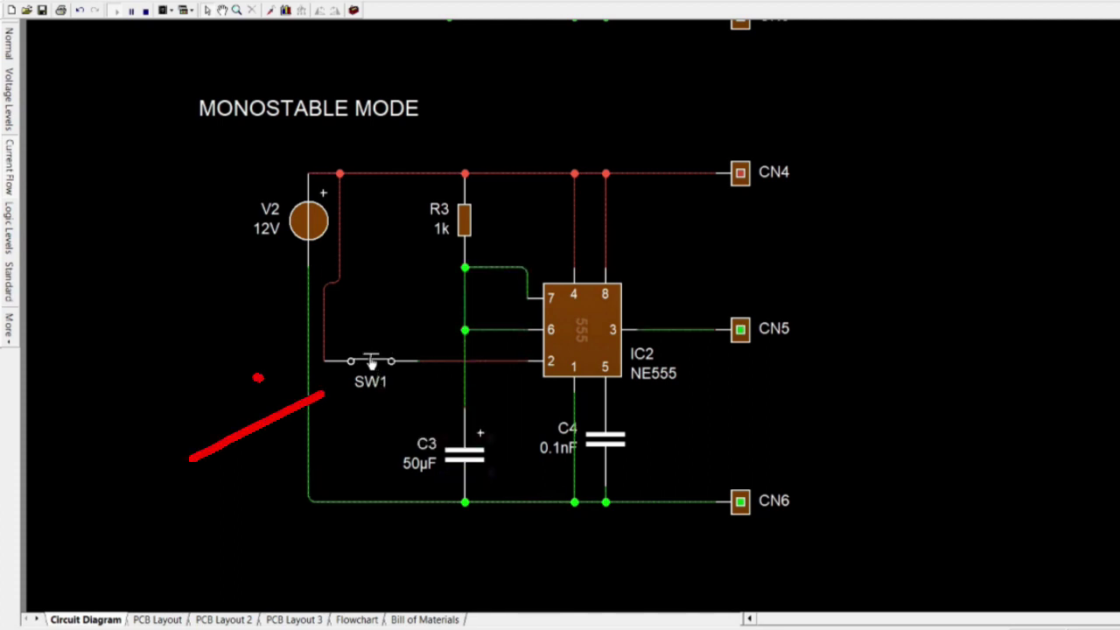
pyautogui.click(371, 361)
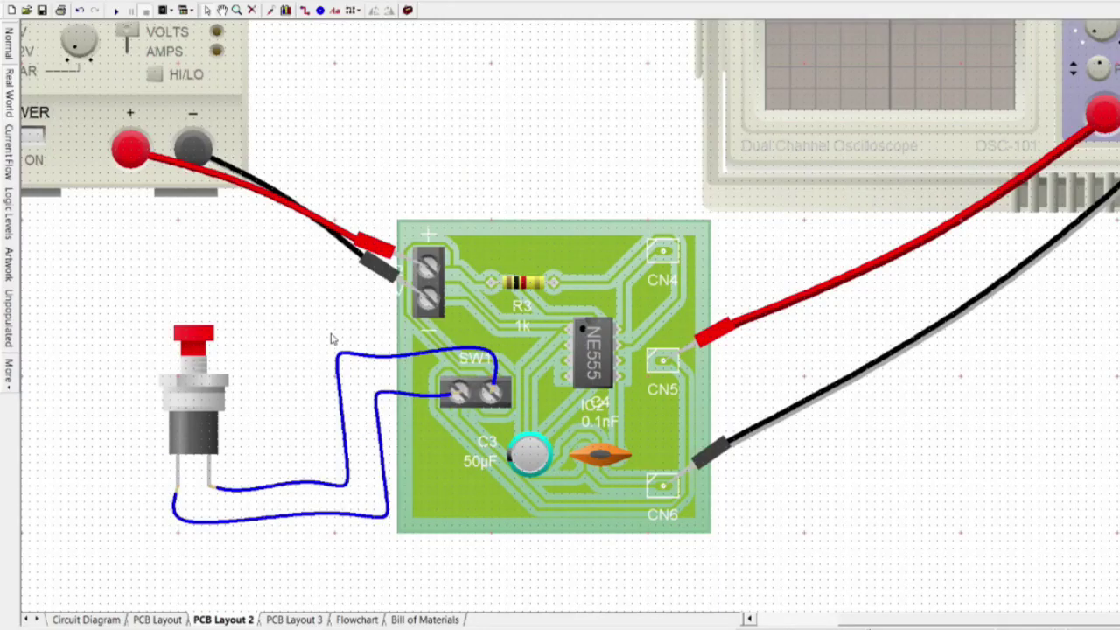
# Step: Run the monostable PCB simulation with the 12 V power supply and oscilloscope switched on
pyautogui.scroll(-1, 332, 339)
pyautogui.click(97, 185)
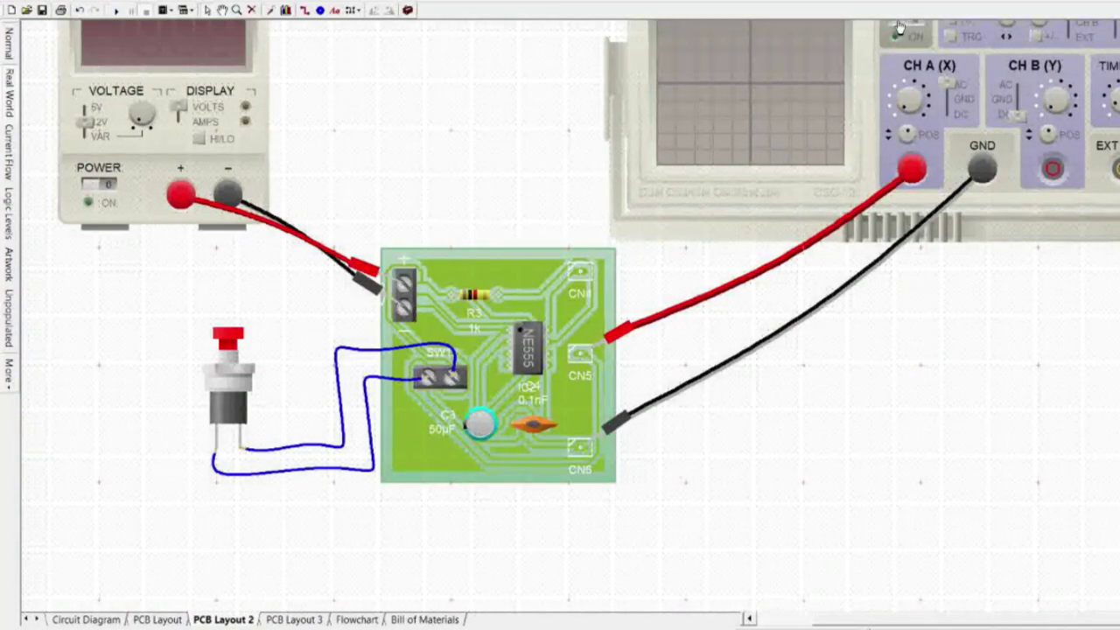
pyautogui.scroll(-2, 703, 174)
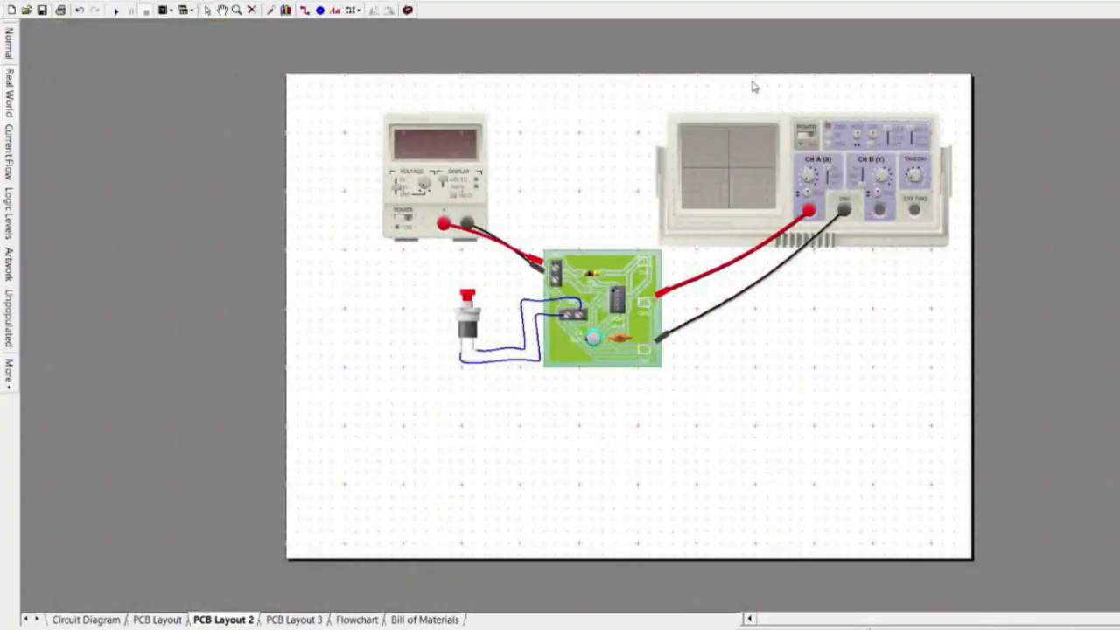
pyautogui.scroll(2, 754, 88)
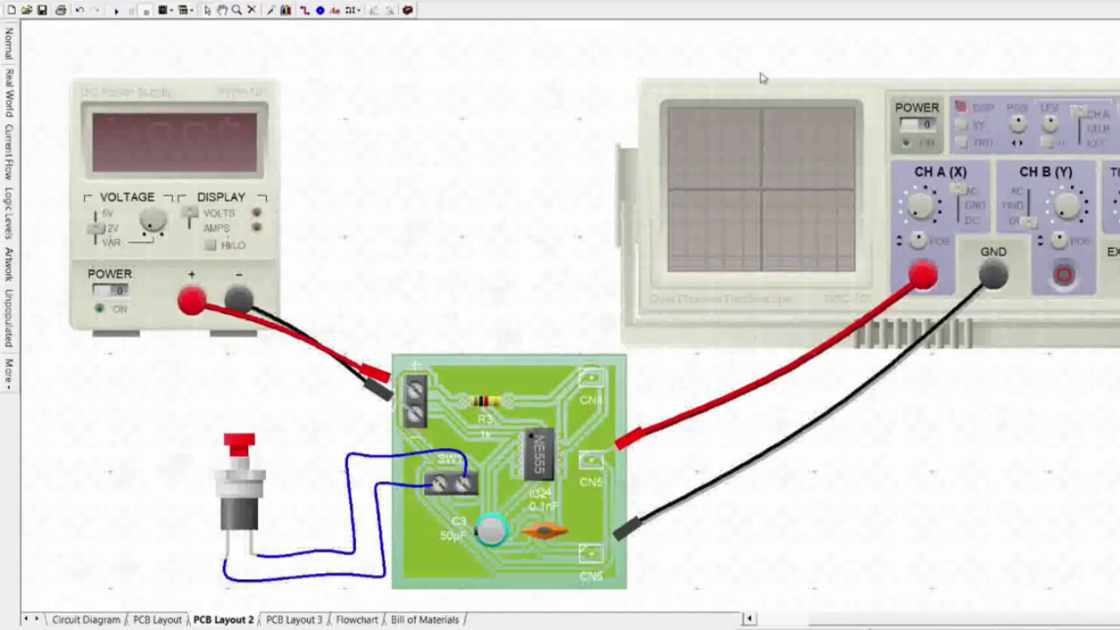
pyautogui.click(117, 10)
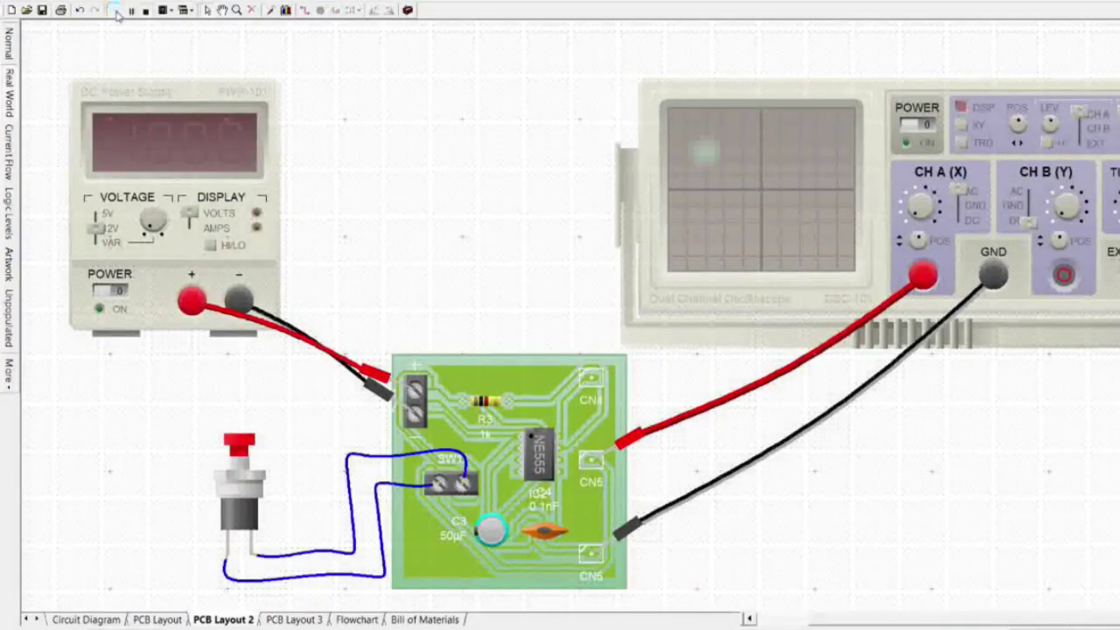
pyautogui.click(121, 296)
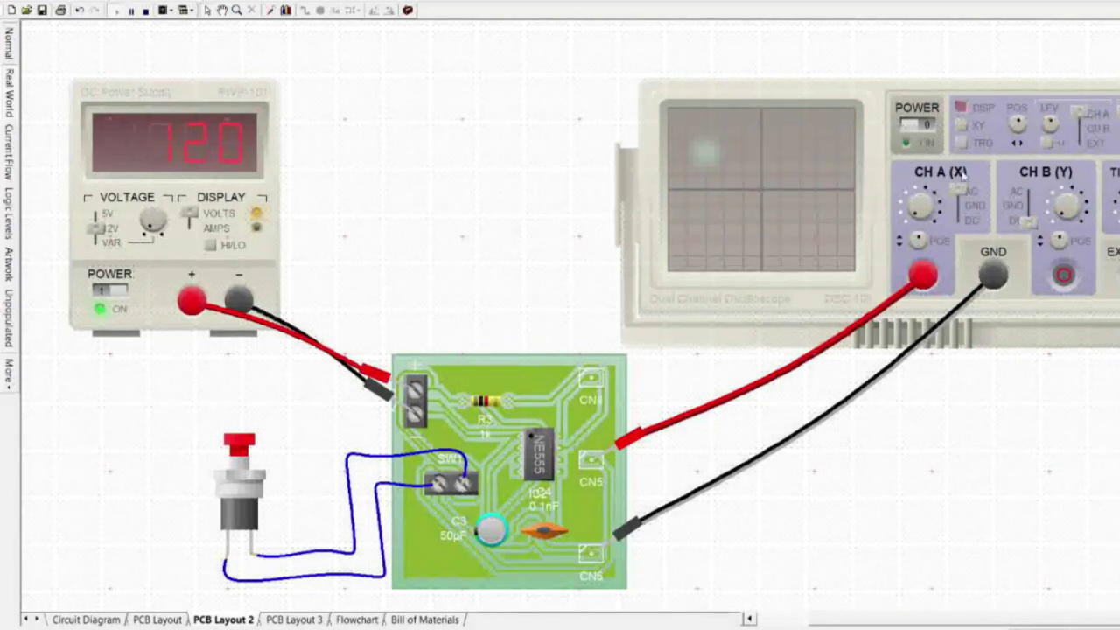
pyautogui.click(920, 129)
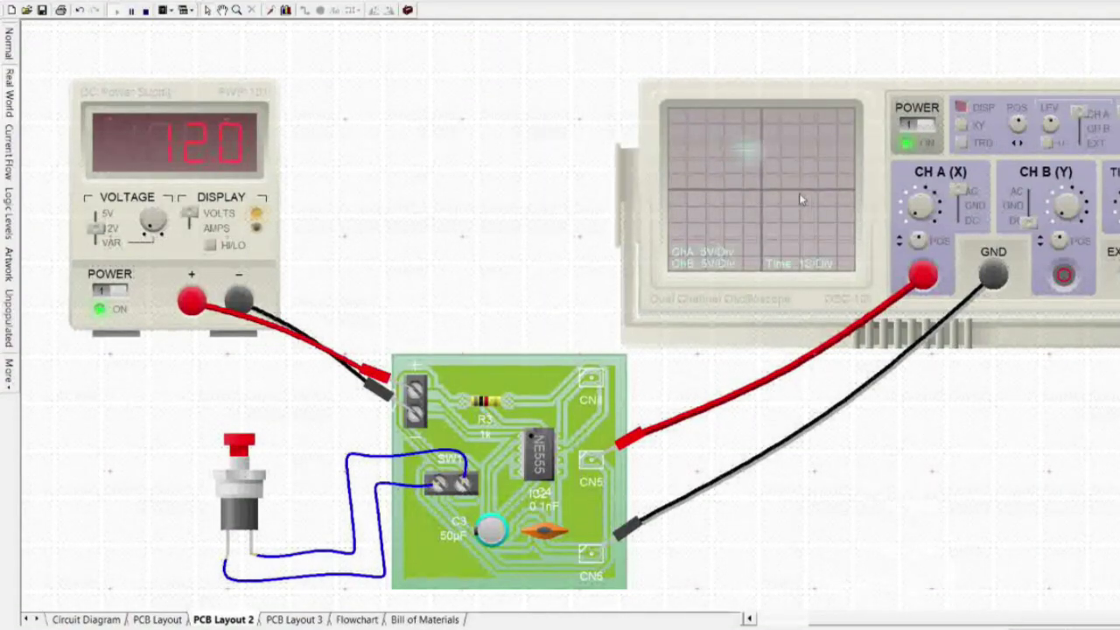
pyautogui.scroll(1, 817, 183)
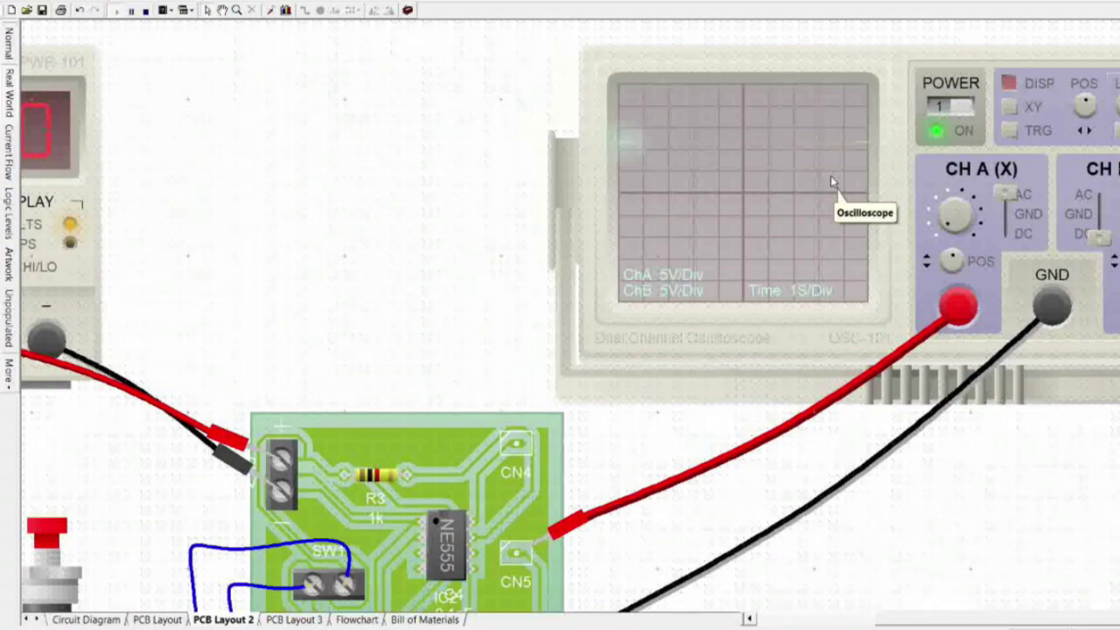
# Step: Press the push button six times to retrigger the monostable output pulse on the scope
pyautogui.click(59, 533)
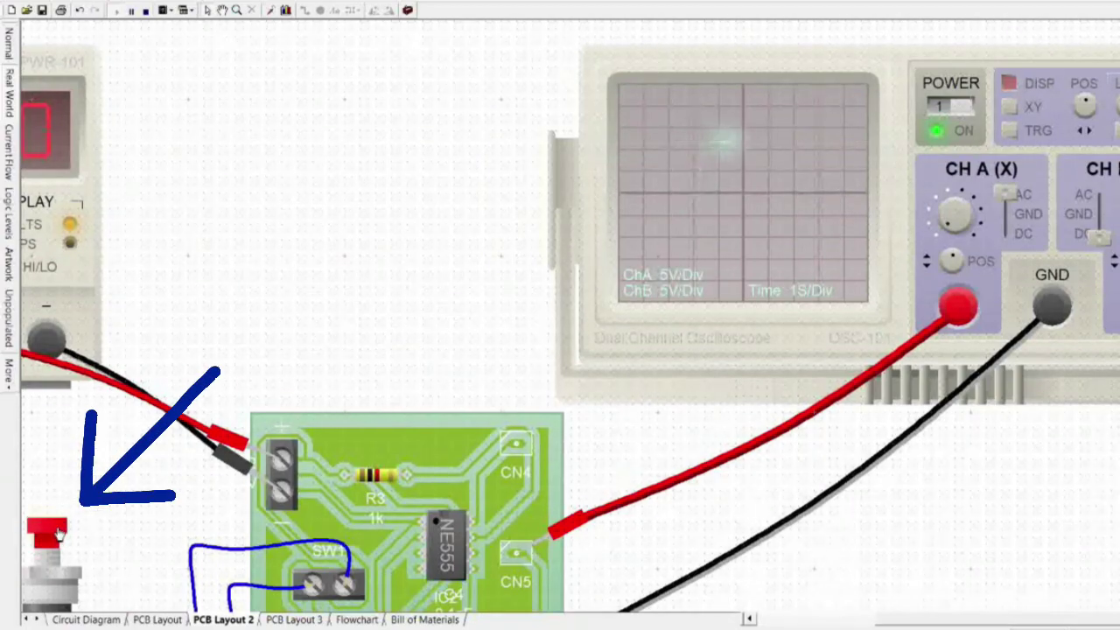
pyautogui.click(59, 534)
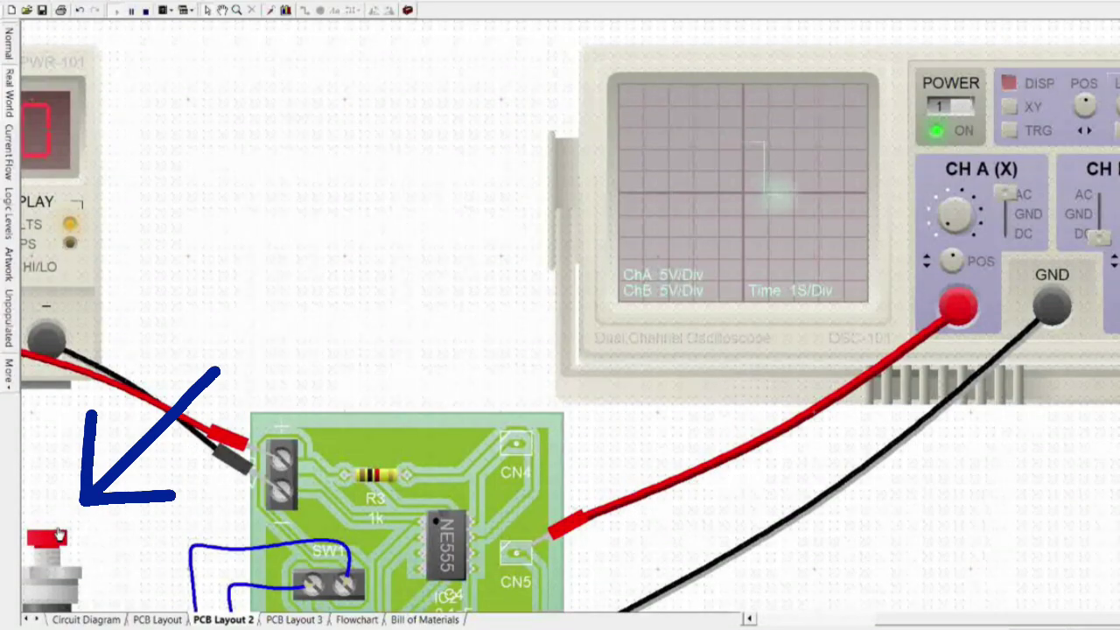
pyautogui.click(59, 534)
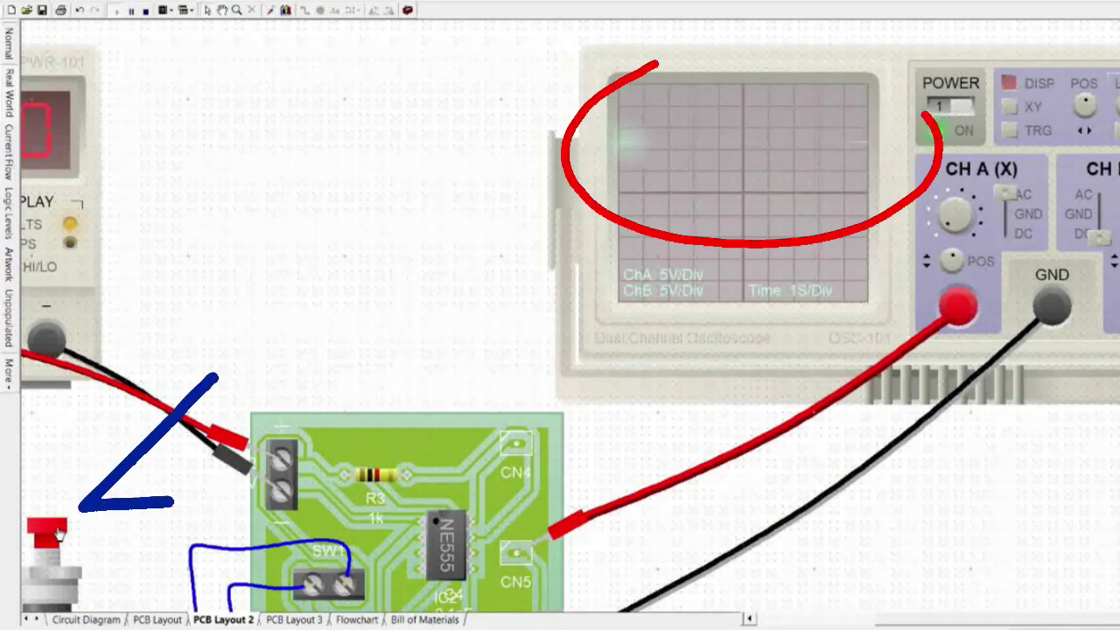
pyautogui.click(59, 534)
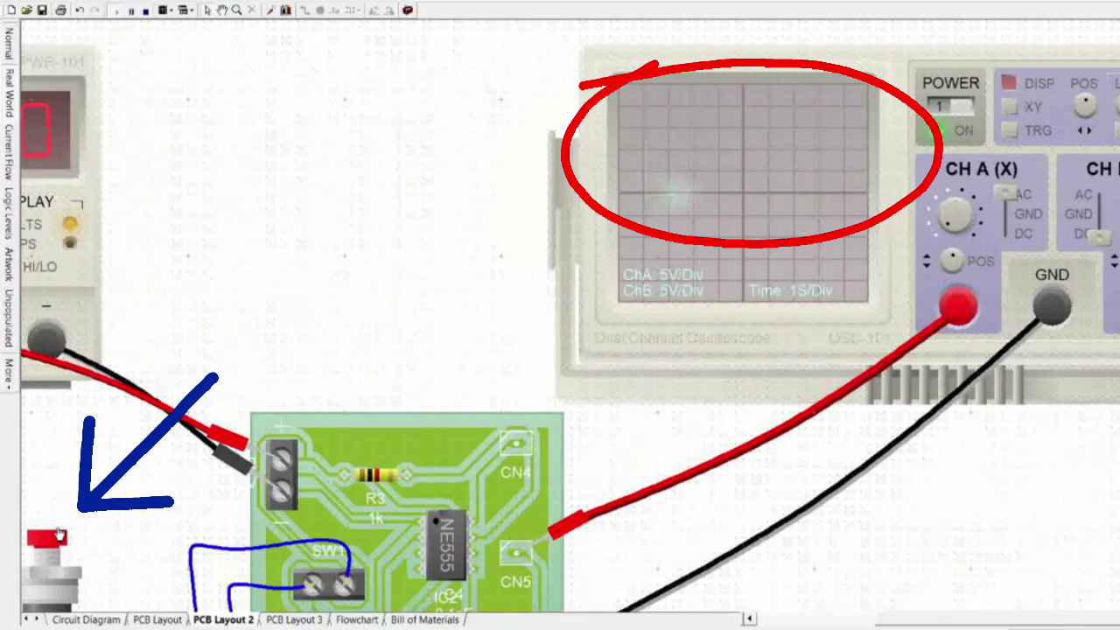
pyautogui.click(59, 533)
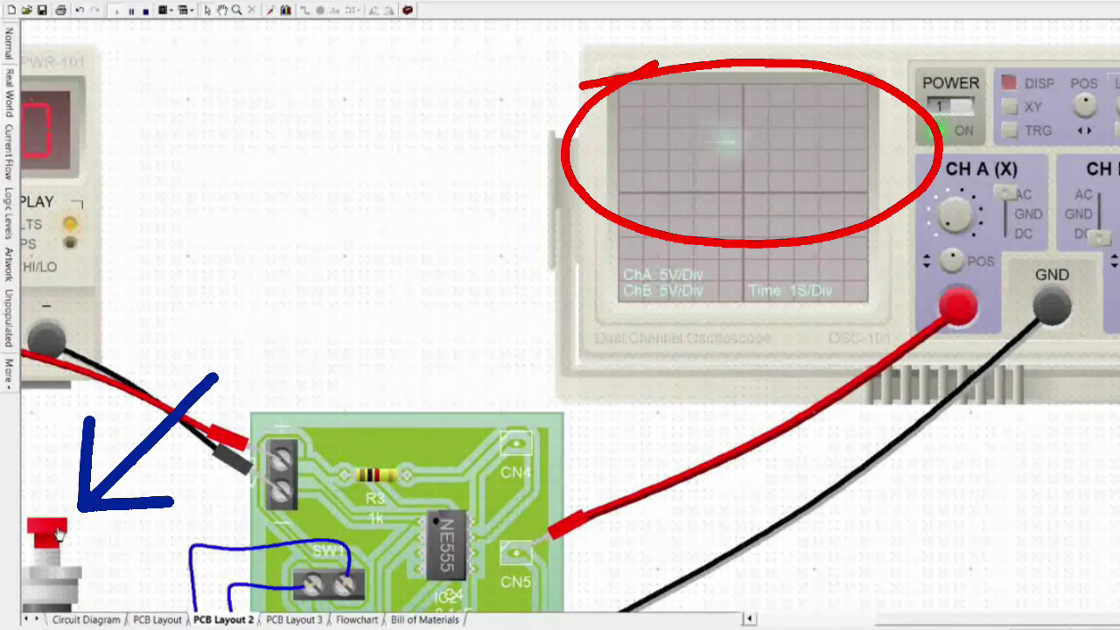
pyautogui.click(59, 533)
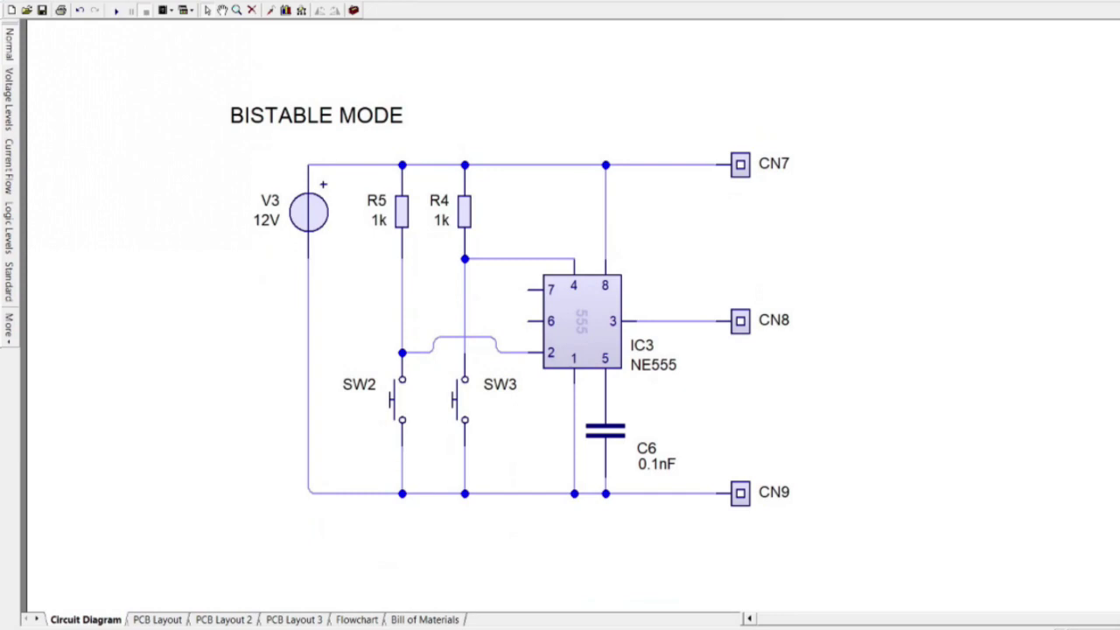
# Step: Simulate the bistable schematic in Current Flow view, toggling CN8 with SW2, SW3, then SW2
pyautogui.scroll(-1, 510, 298)
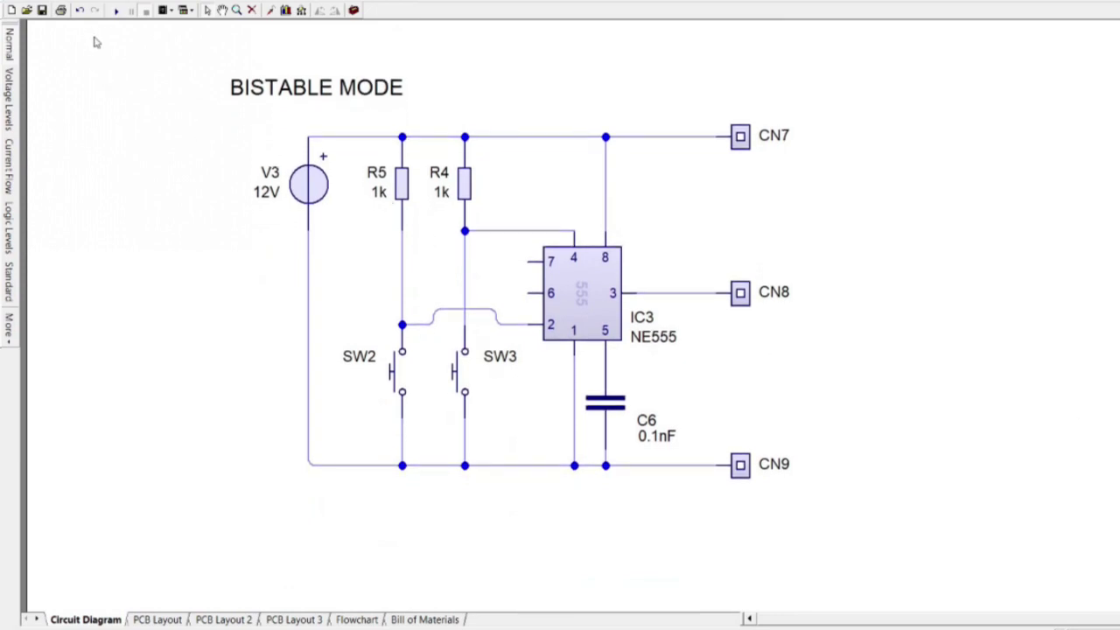
pyautogui.click(16, 171)
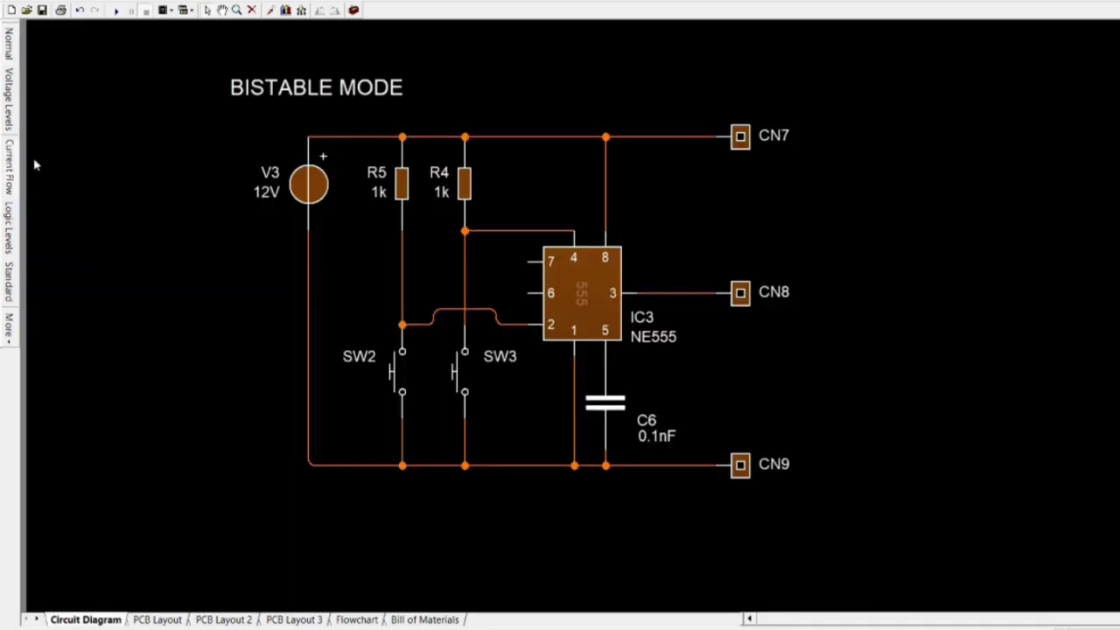
pyautogui.click(117, 10)
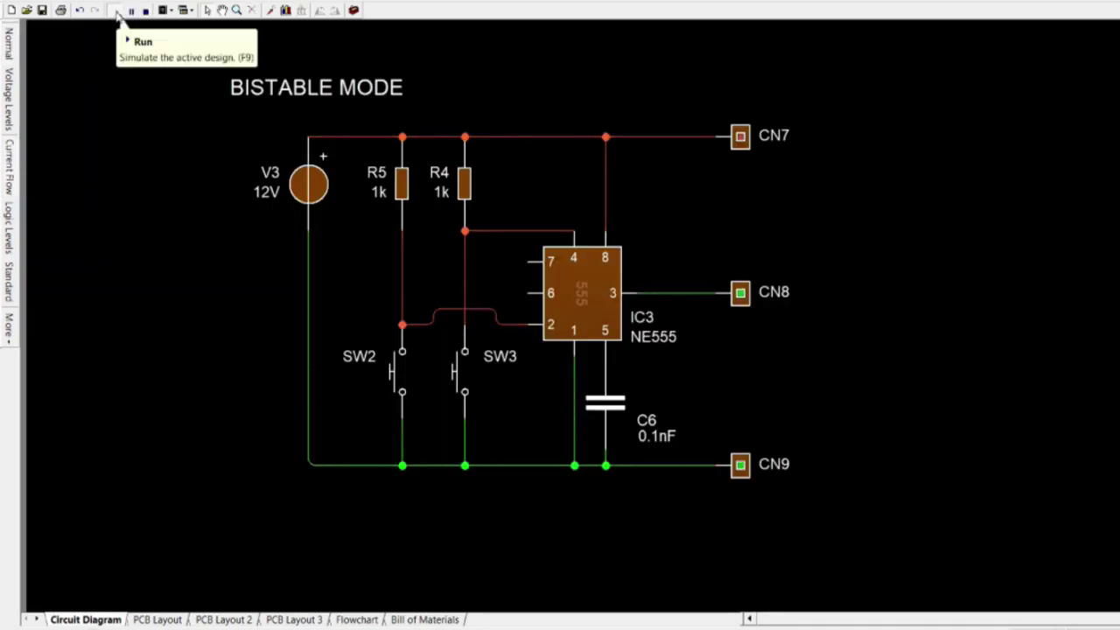
pyautogui.click(397, 396)
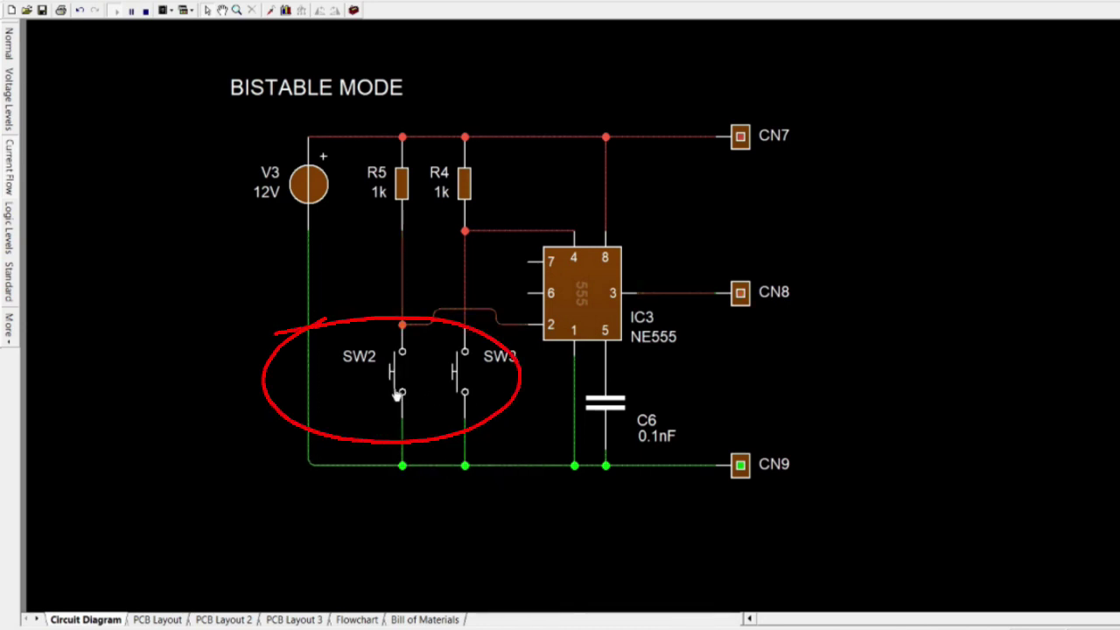
pyautogui.click(455, 391)
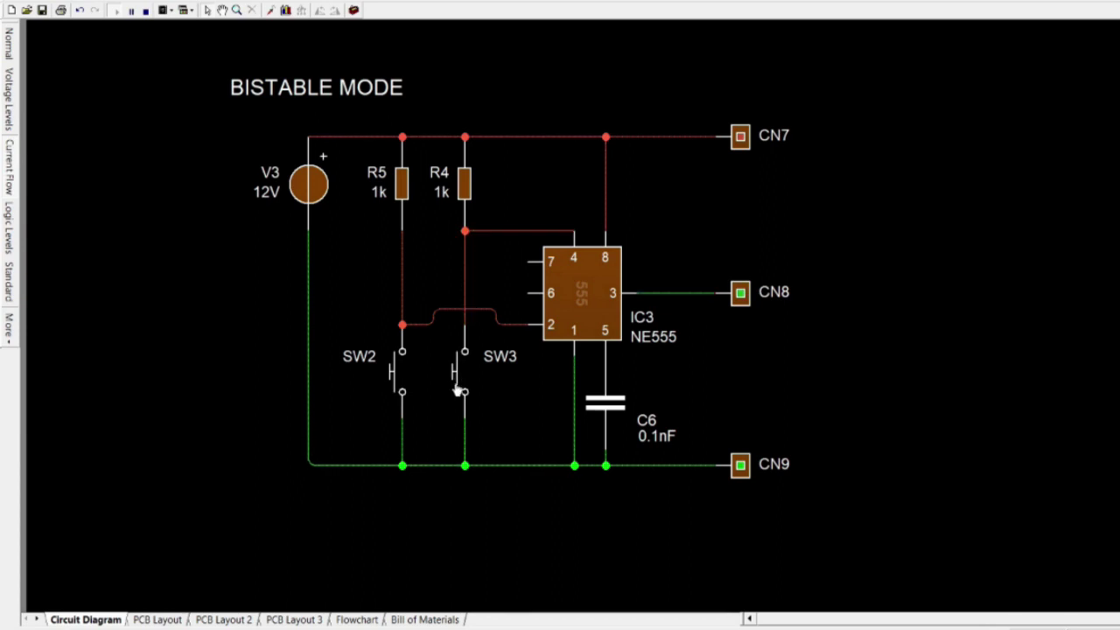
pyautogui.click(396, 388)
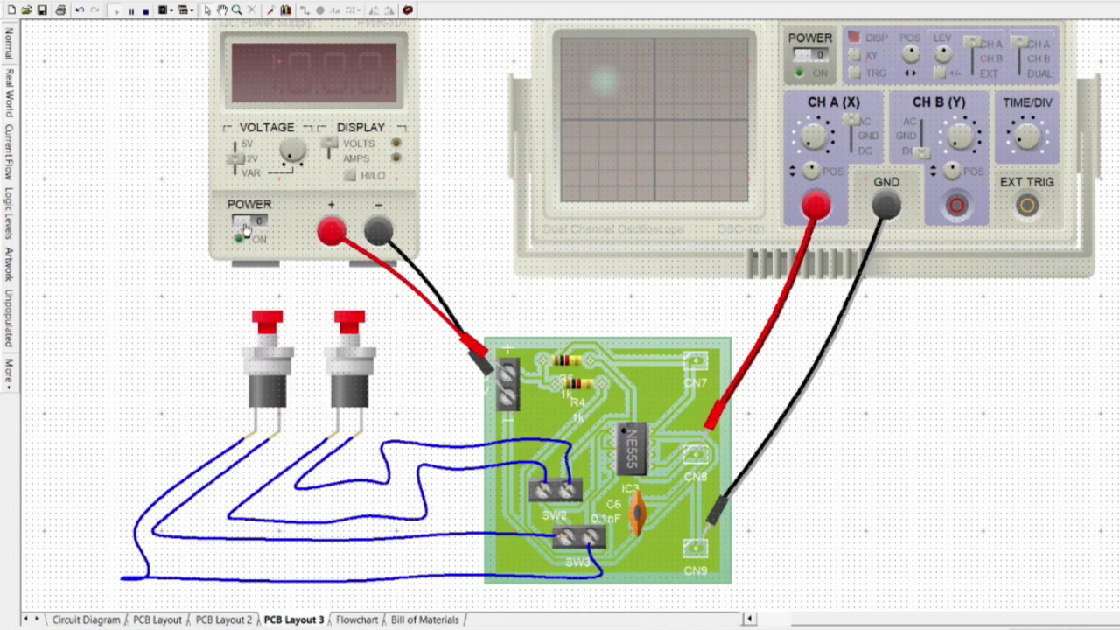
# Step: Switch on the bistable PCB's 12.0 V power supply and its oscilloscope
pyautogui.click(247, 224)
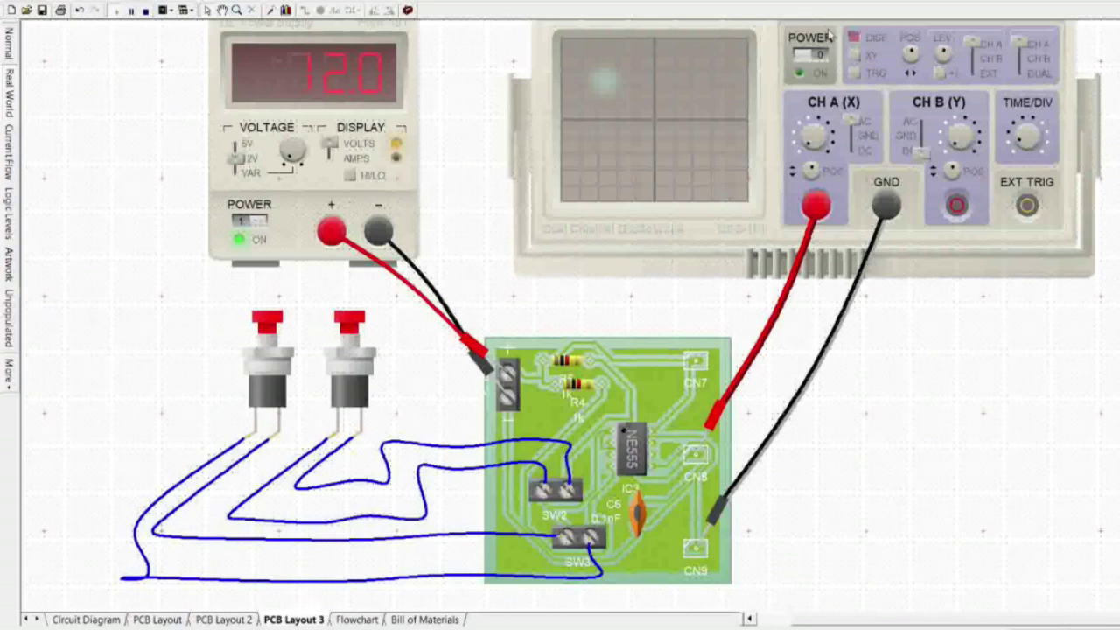
pyautogui.click(818, 57)
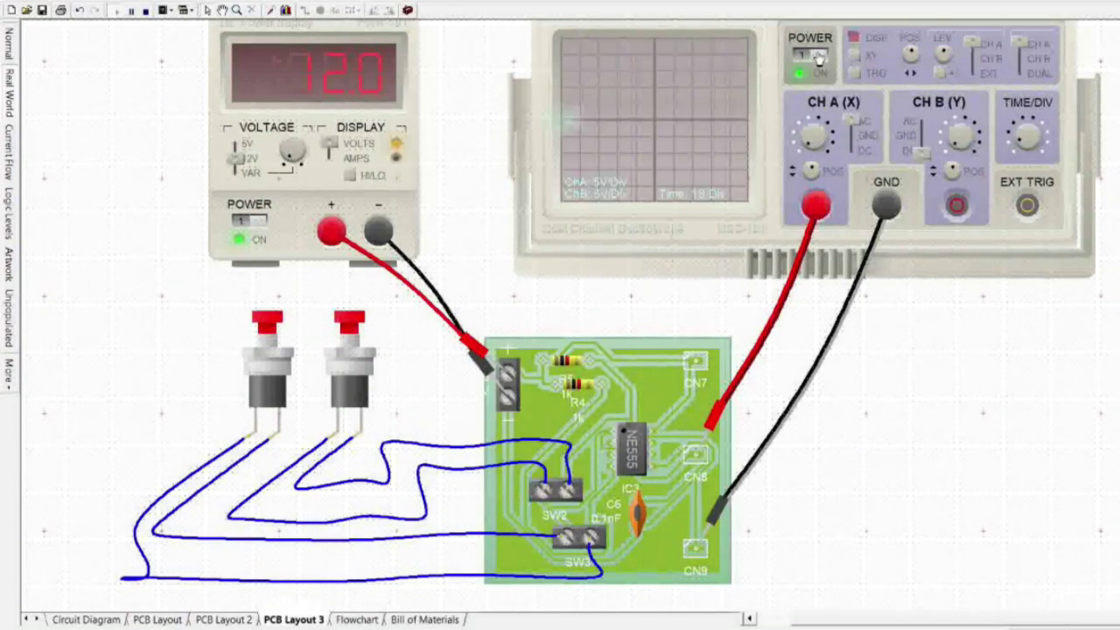